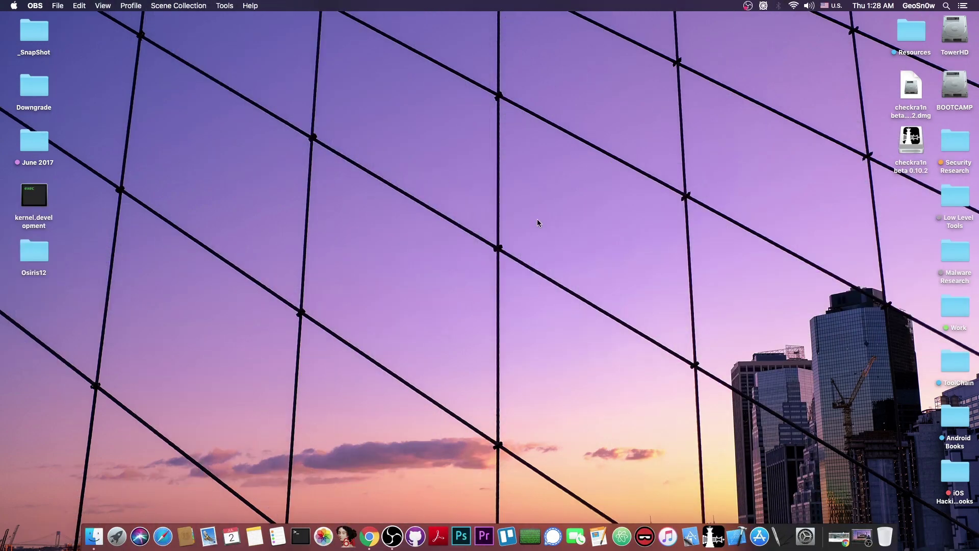
Restore Chrome from the Dock, bringing back the Wondershare Dr.Fone music-transfer page
{"action": "left_click", "coordinate": [839, 537]}
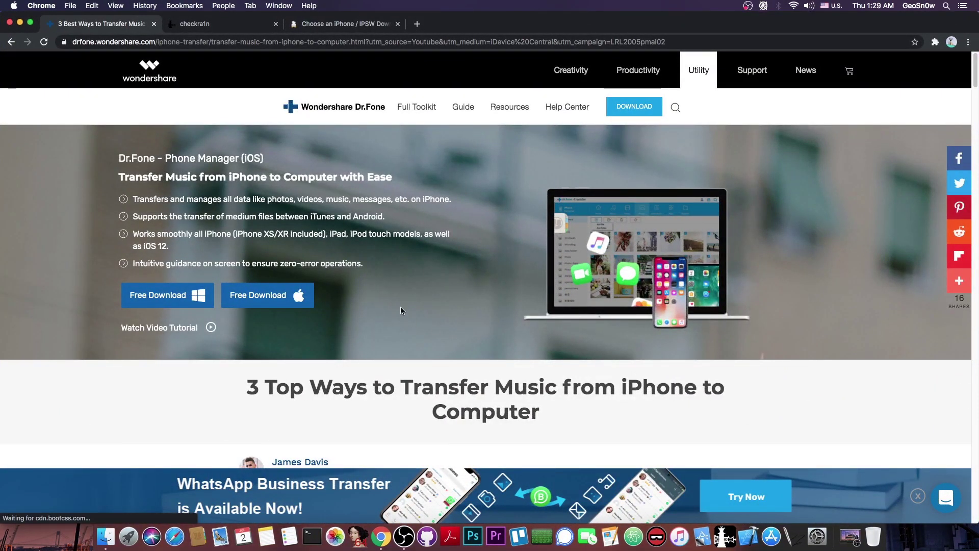
Scroll through the Wondershare music-transfer article
{"action": "scroll", "coordinate": [434, 250], "scroll_direction": "down", "scroll_amount": 1}
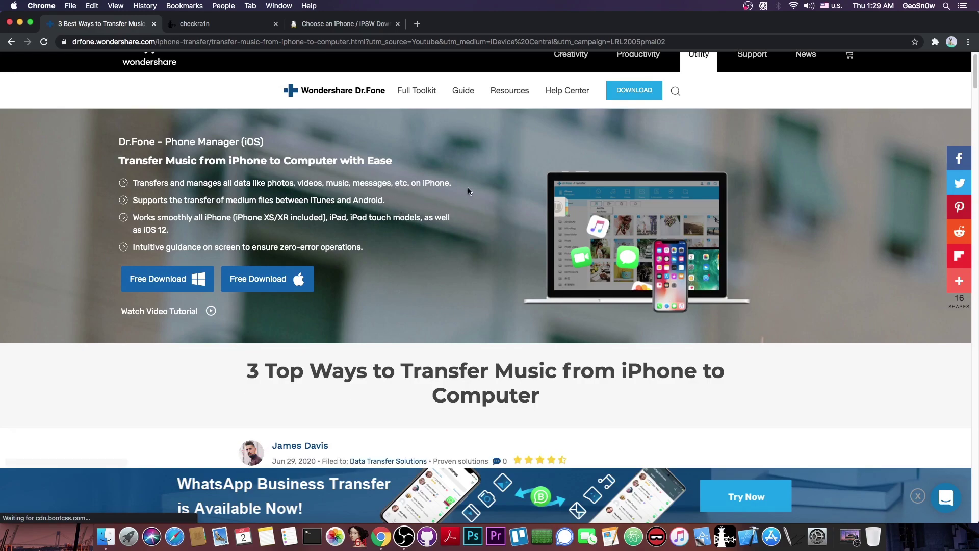
{"action": "scroll", "coordinate": [420, 189], "scroll_direction": "down", "scroll_amount": 3}
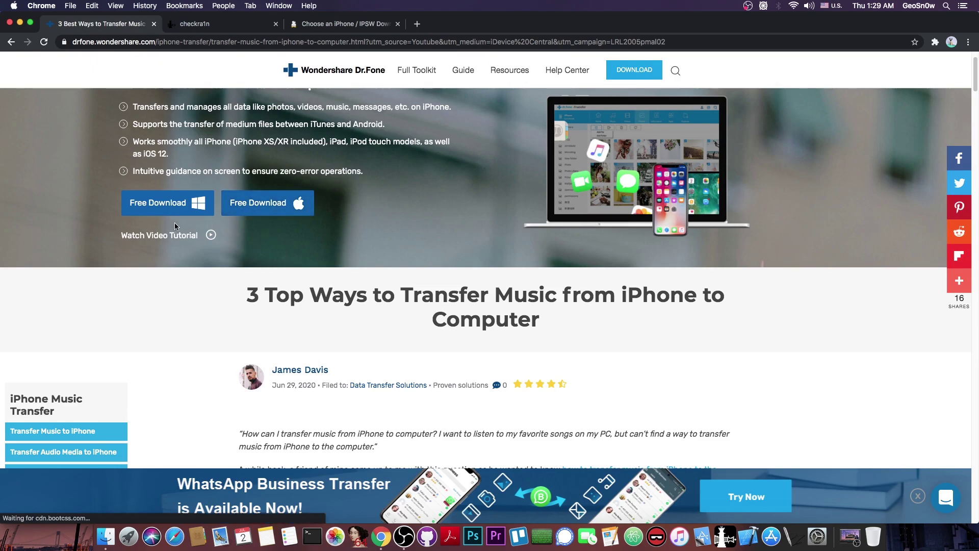
{"action": "scroll", "coordinate": [168, 168], "scroll_direction": "up", "scroll_amount": 4}
{"action": "left_click", "coordinate": [154, 24]}
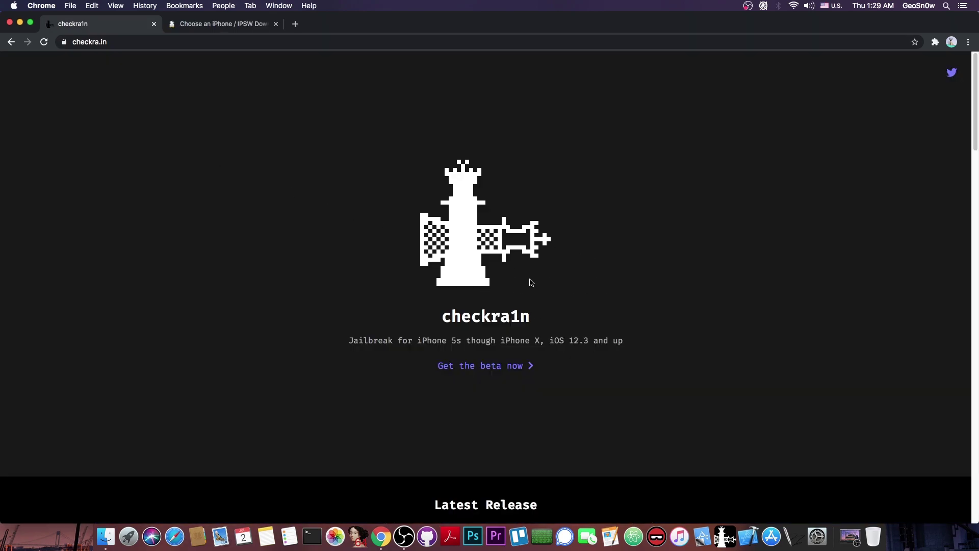
{"action": "scroll", "coordinate": [492, 300], "scroll_direction": "down", "scroll_amount": 1}
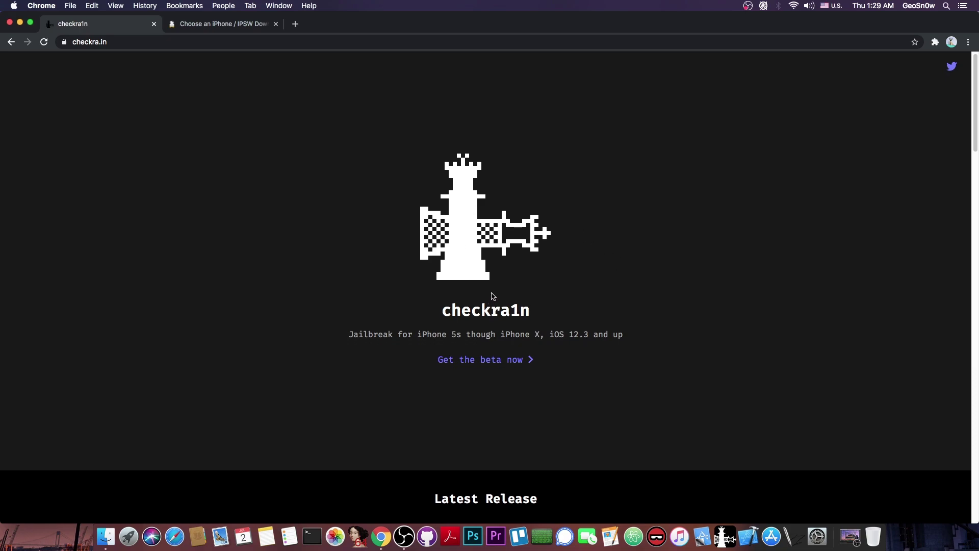
{"action": "scroll", "coordinate": [459, 296], "scroll_direction": "down", "scroll_amount": 5}
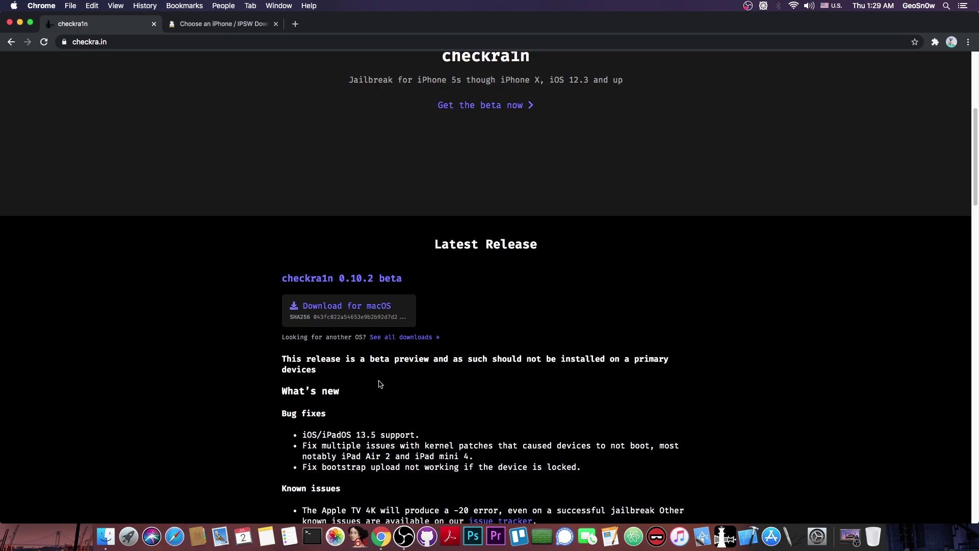
{"action": "scroll", "coordinate": [390, 380], "scroll_direction": "down", "scroll_amount": 2}
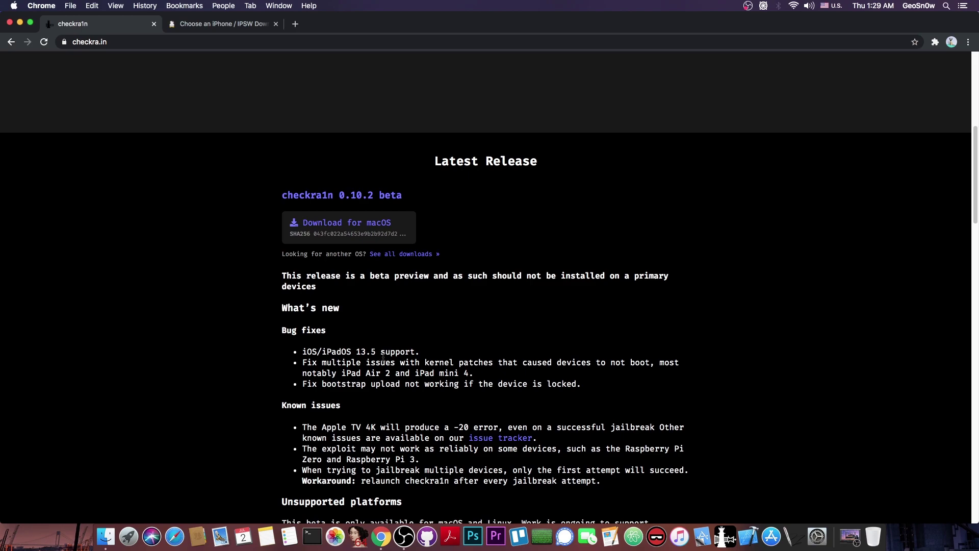
{"action": "scroll", "coordinate": [382, 356], "scroll_direction": "up", "scroll_amount": 8}
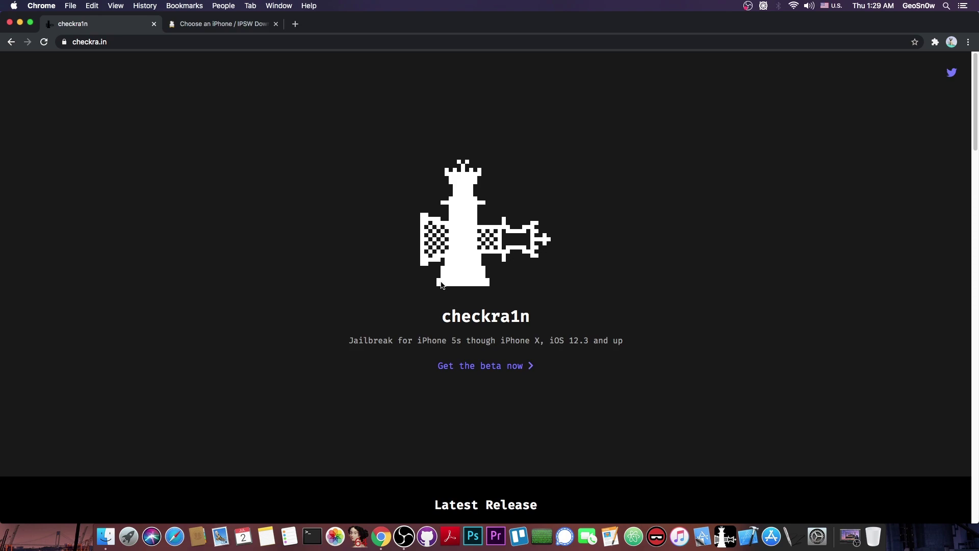
Check the iPhone X (GSM) firmware on ipsw.me (only iOS 13.5.1 signed), then return to checkra.in
{"action": "key", "text": "ctrl+Tab"}
{"action": "scroll", "coordinate": [557, 313], "scroll_direction": "down", "scroll_amount": 3}
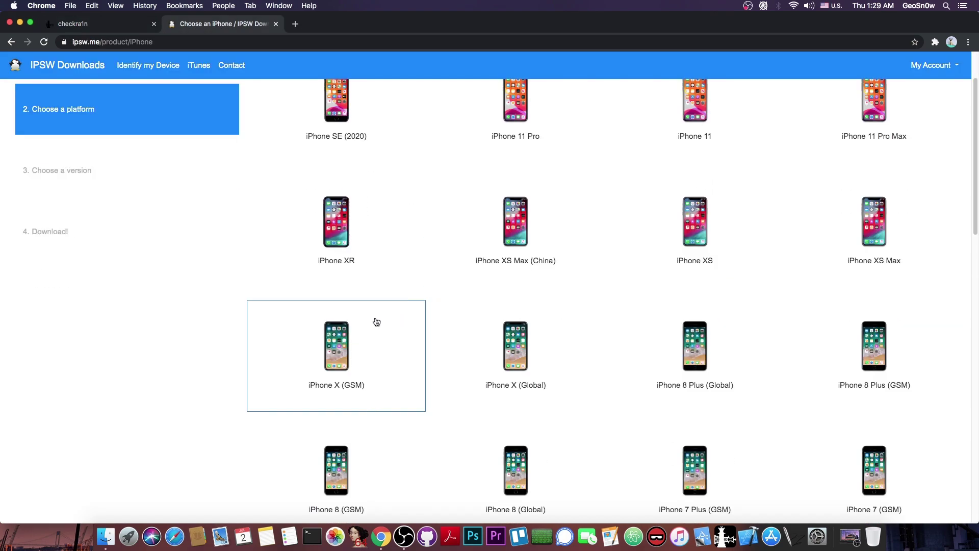
{"action": "left_click", "coordinate": [366, 330]}
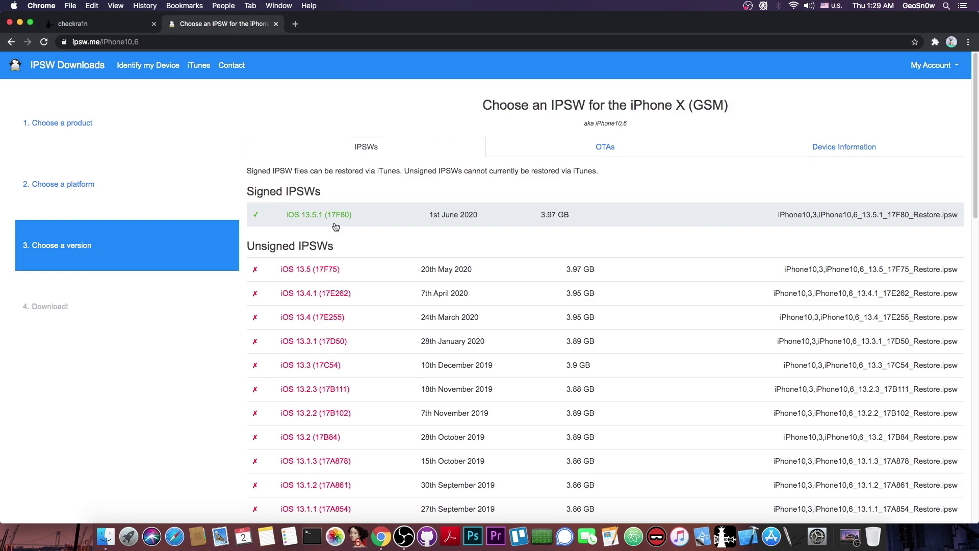
{"action": "key", "text": "ctrl+shift+Tab"}
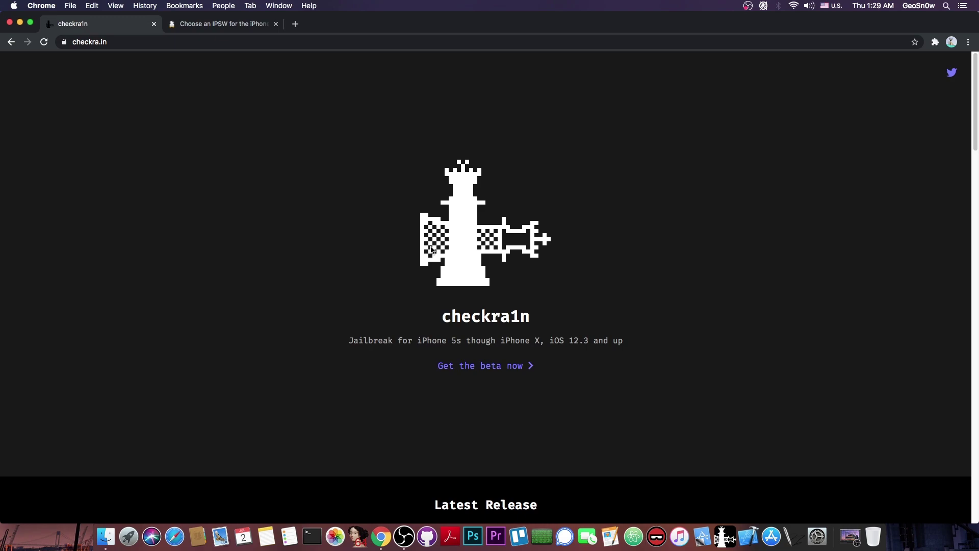
Open the checkra1n 0.10.2 beta release page from 'See all downloads »' under Latest Release
{"action": "scroll", "coordinate": [444, 345], "scroll_direction": "down", "scroll_amount": 5}
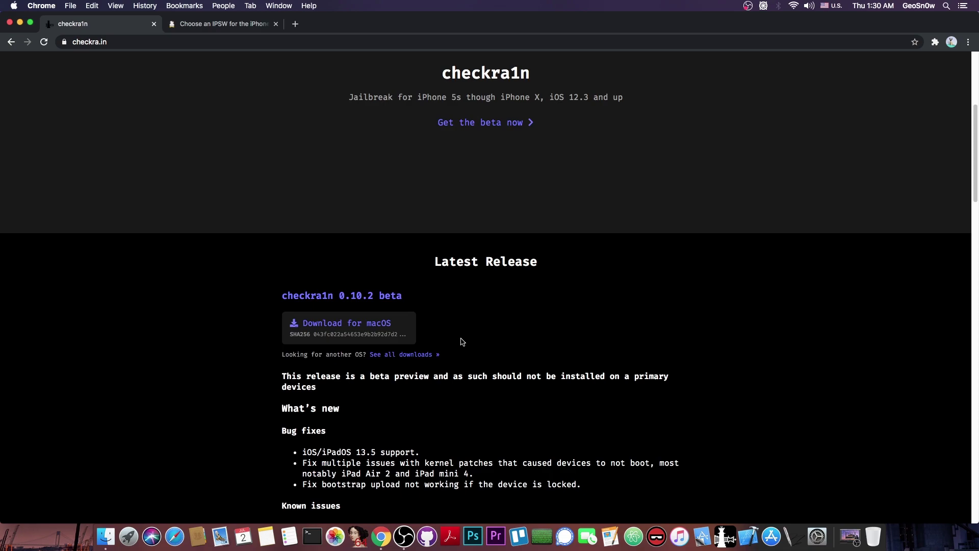
{"action": "scroll", "coordinate": [462, 341], "scroll_direction": "up", "scroll_amount": 5}
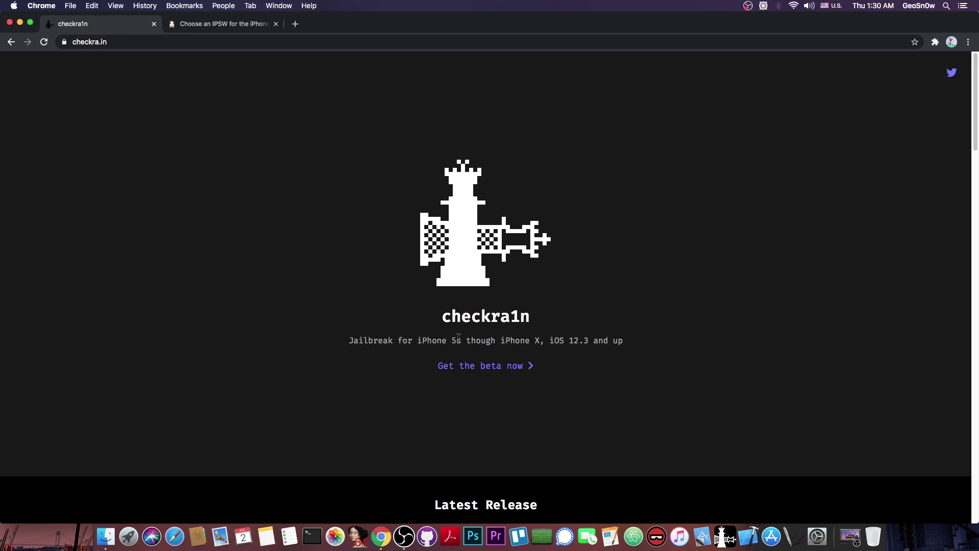
{"action": "scroll", "coordinate": [236, 245], "scroll_direction": "down", "scroll_amount": 6}
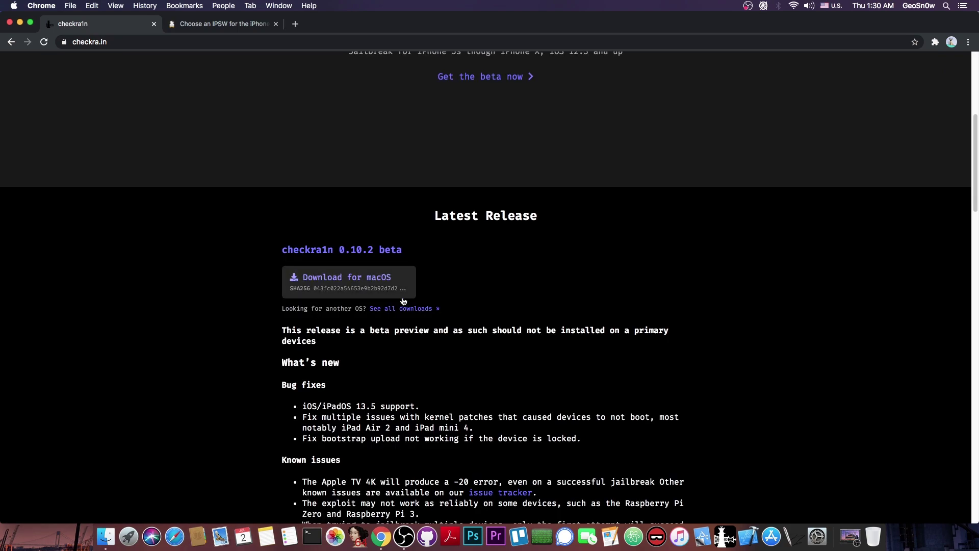
{"action": "left_click", "coordinate": [421, 310]}
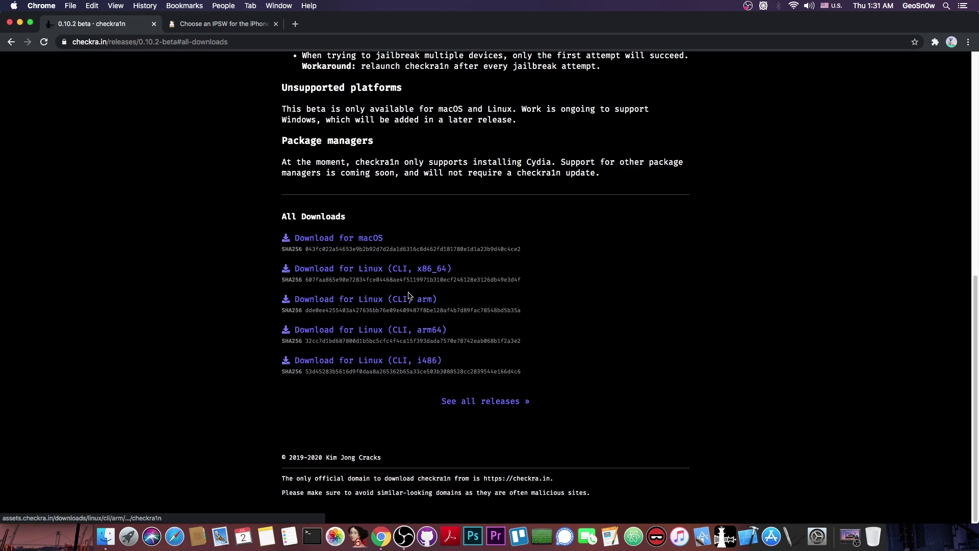
{"action": "scroll", "coordinate": [228, 263], "scroll_direction": "up", "scroll_amount": 8}
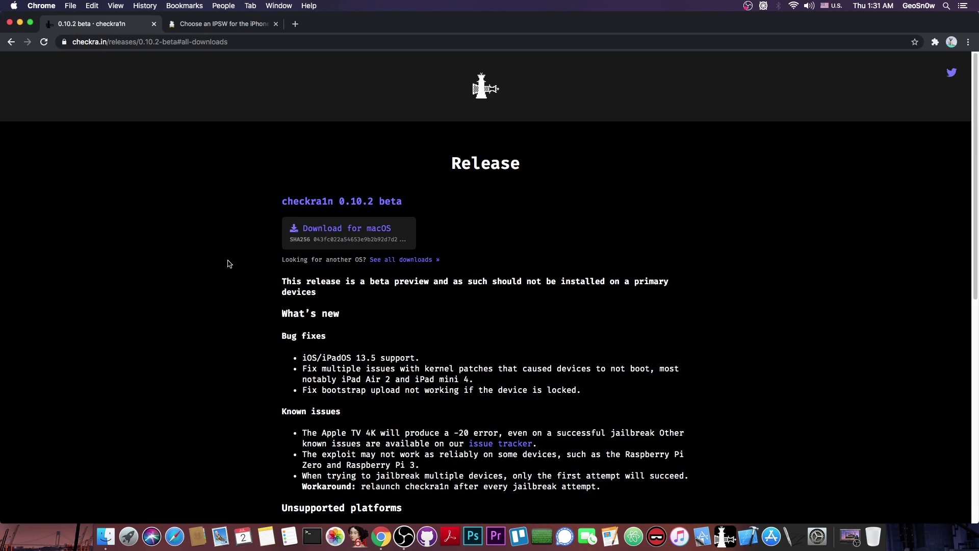
Minimize Chrome and select the downloaded checkra1n .dmg on the desktop
{"action": "left_click", "coordinate": [20, 22]}
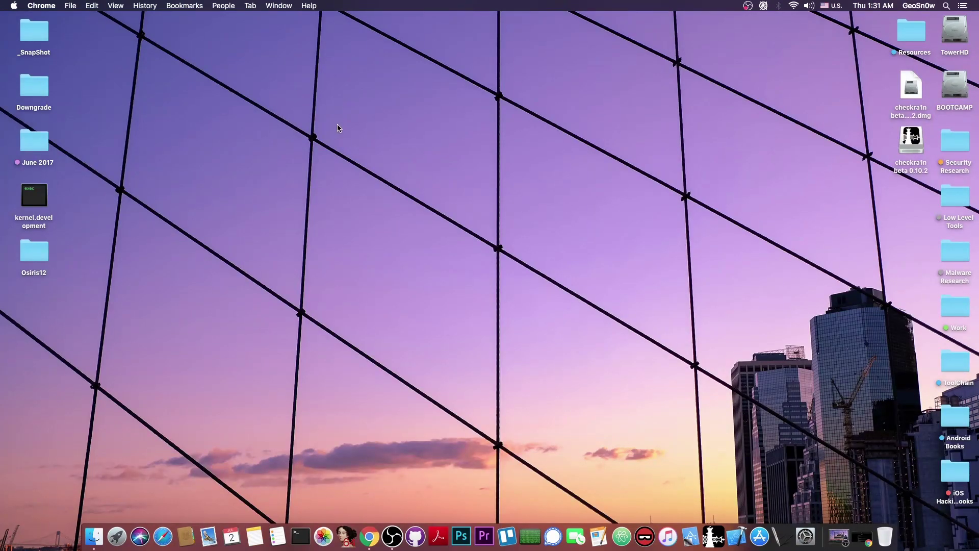
{"action": "left_click", "coordinate": [352, 155]}
{"action": "left_click", "coordinate": [904, 85]}
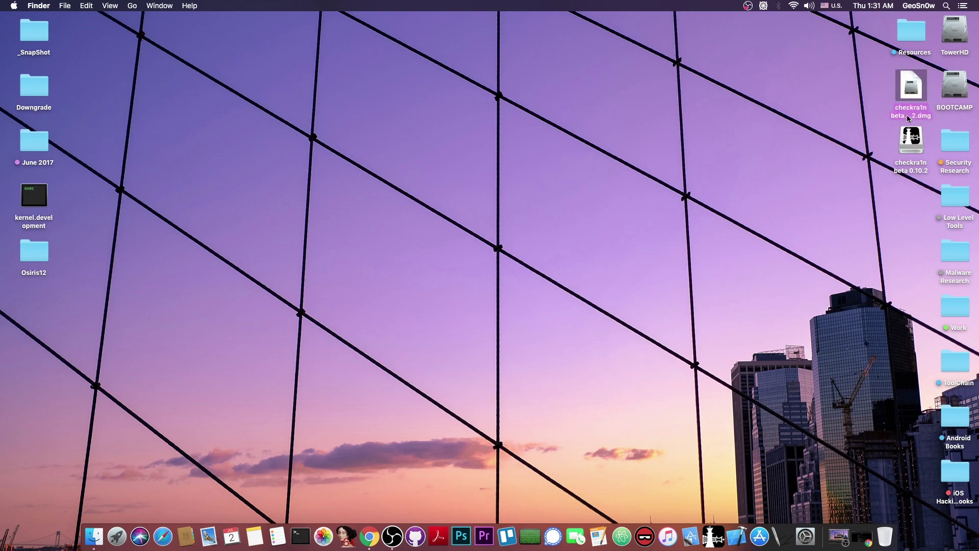
Open the mounted checkra1n beta 0.10.2 volume, then close its window
{"action": "double_click", "coordinate": [911, 138]}
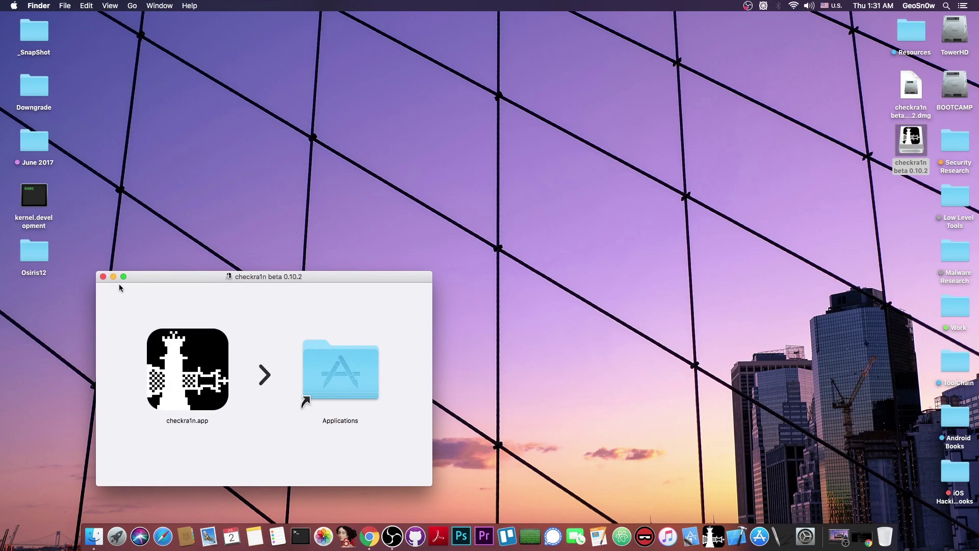
{"action": "left_click", "coordinate": [103, 276]}
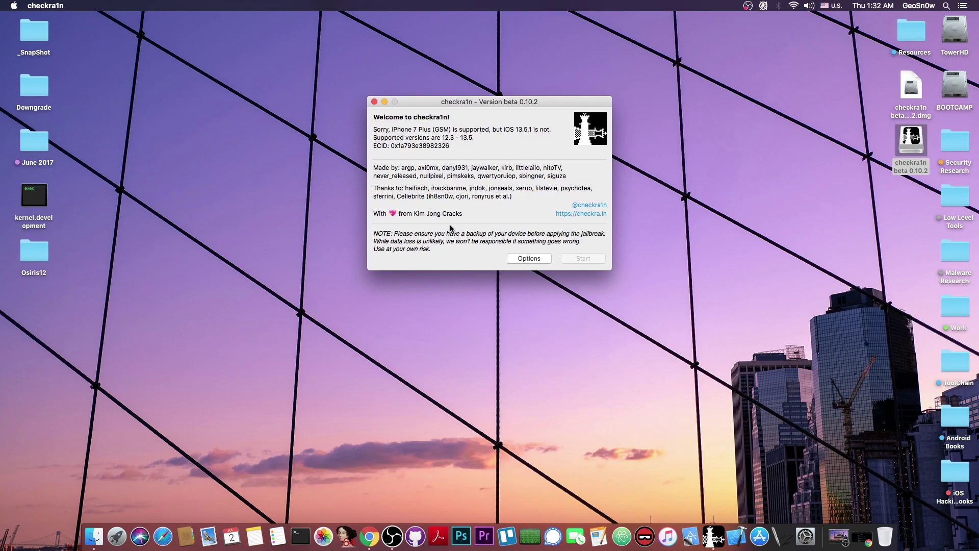
Turn on 'Allow untested iOS/iPadOS/tvOS versions' in checkra1n's Options
{"action": "left_click", "coordinate": [528, 259]}
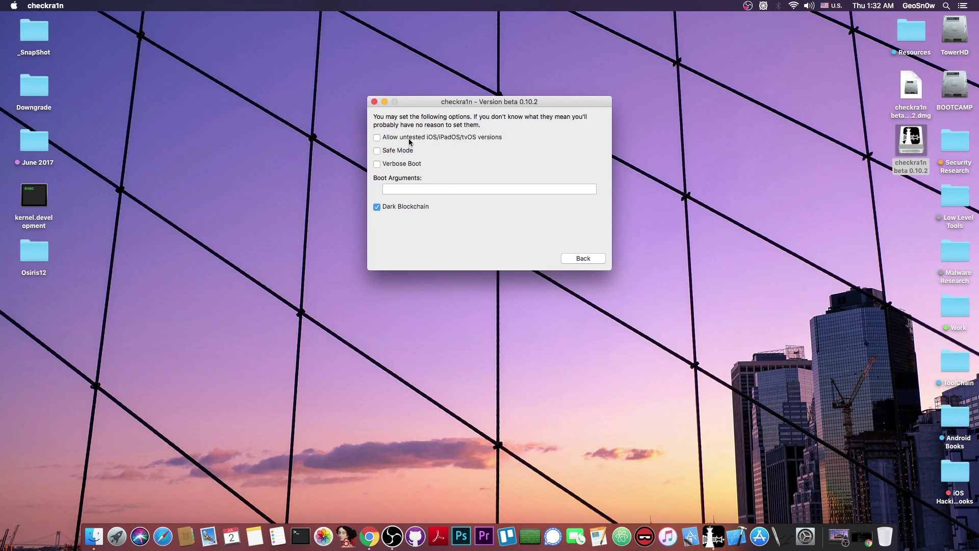
{"action": "left_click", "coordinate": [378, 138]}
{"action": "left_click", "coordinate": [583, 258]}
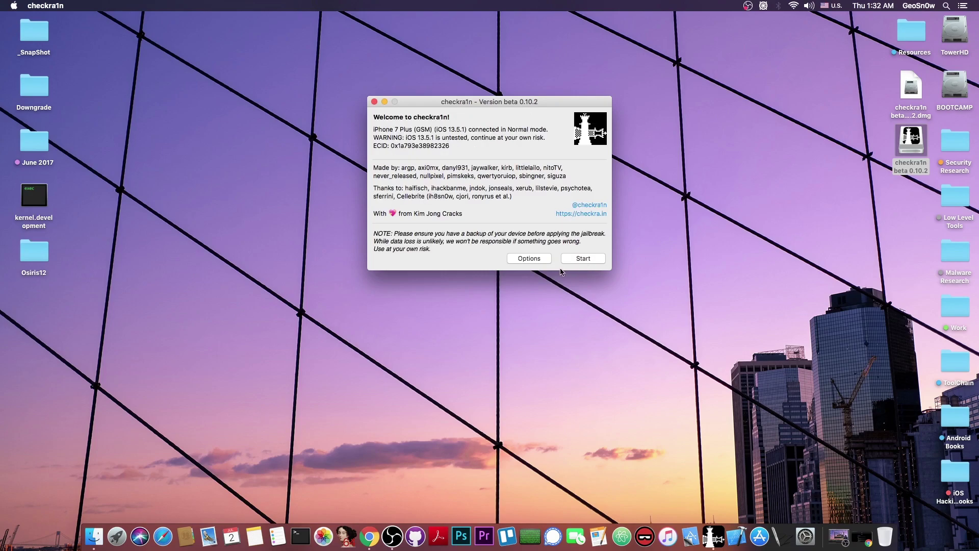
Start the jailbreak and accept the untested-version warning
{"action": "left_click", "coordinate": [595, 261]}
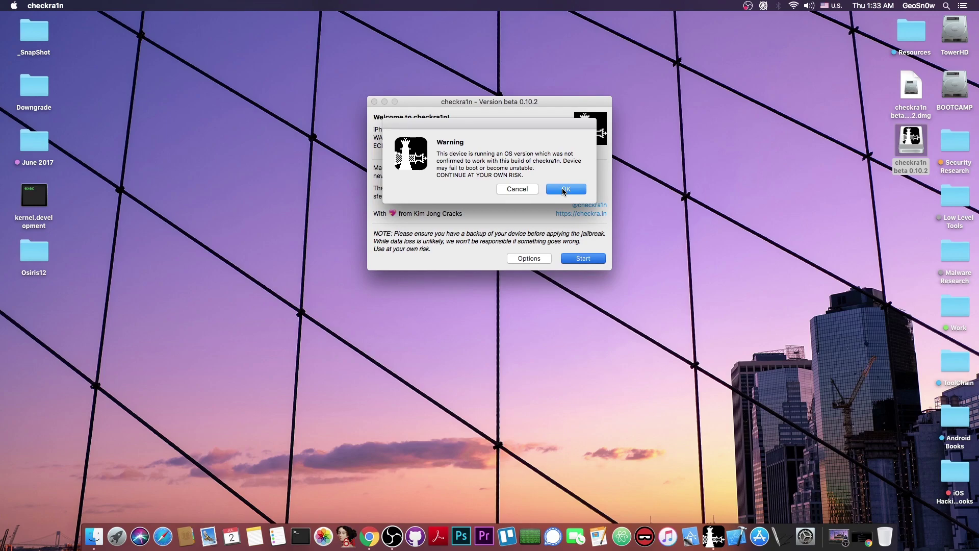
{"action": "left_click", "coordinate": [564, 189]}
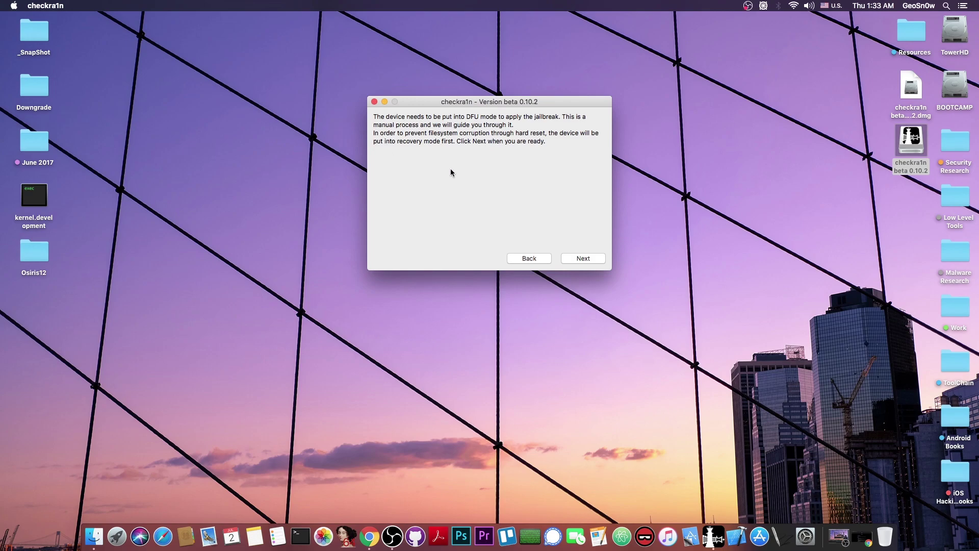
Put the iPhone into recovery mode and start the guided DFU countdown
{"action": "left_click", "coordinate": [580, 260]}
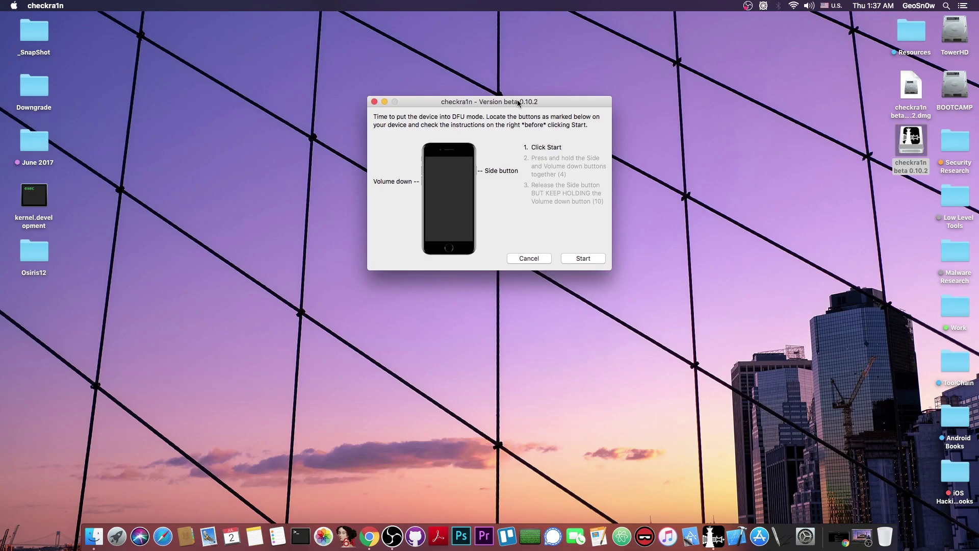
{"action": "left_click", "coordinate": [581, 261]}
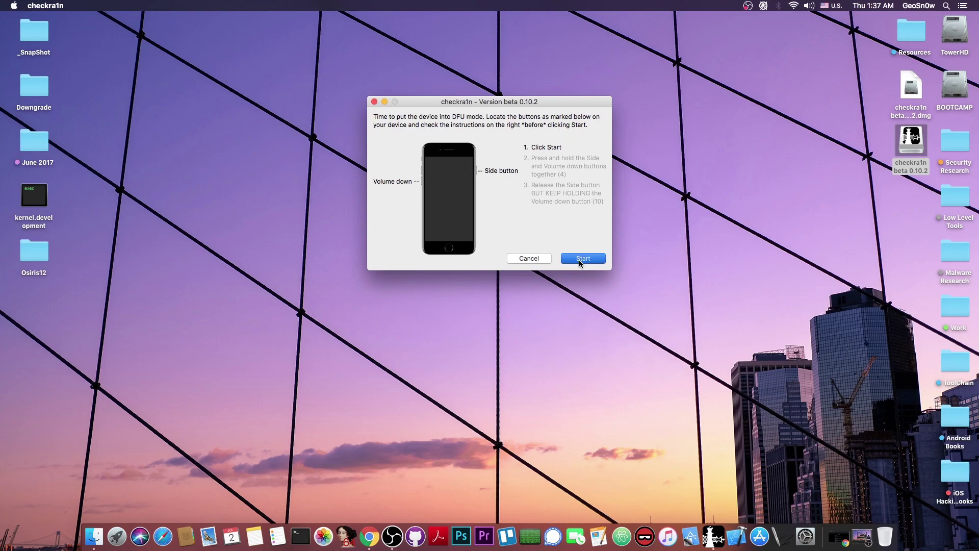
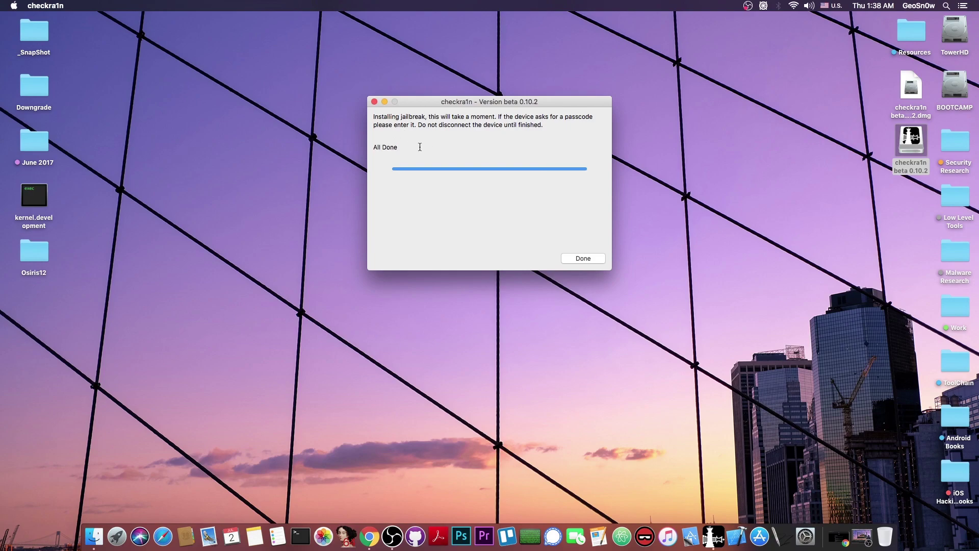
Leave the finished jailbreak, glance at Options, and highlight the 'iOS 13.5.1 is not supported' warning
{"action": "left_click", "coordinate": [573, 260]}
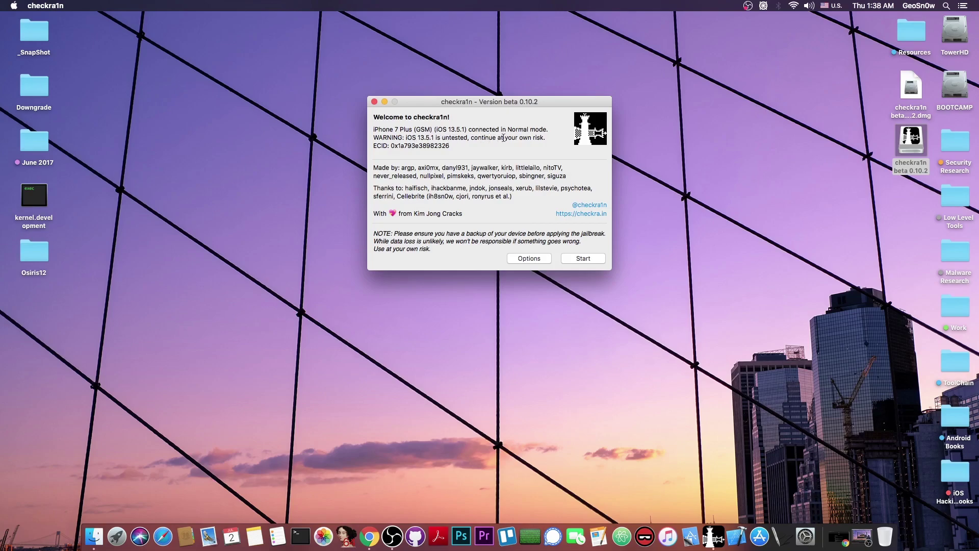
{"action": "left_click", "coordinate": [529, 259]}
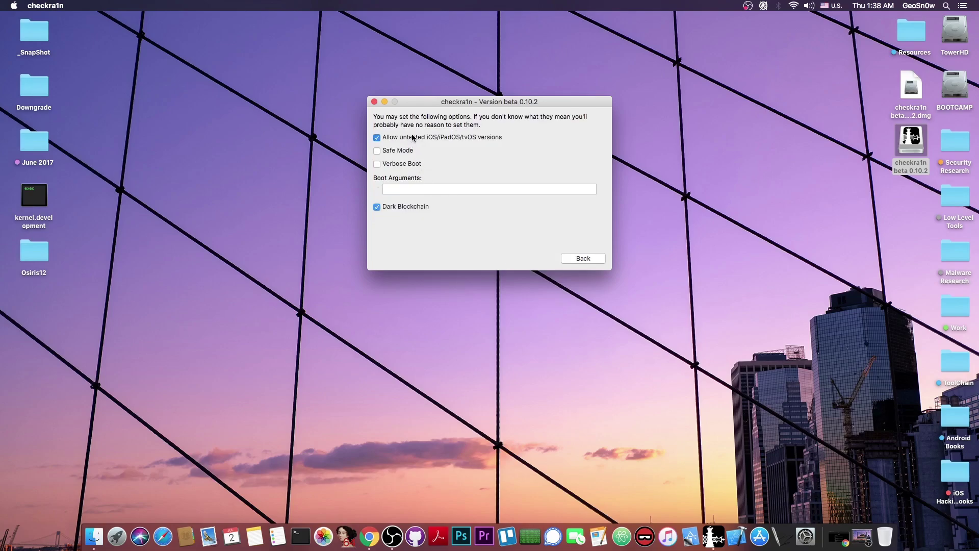
{"action": "left_click", "coordinate": [567, 255]}
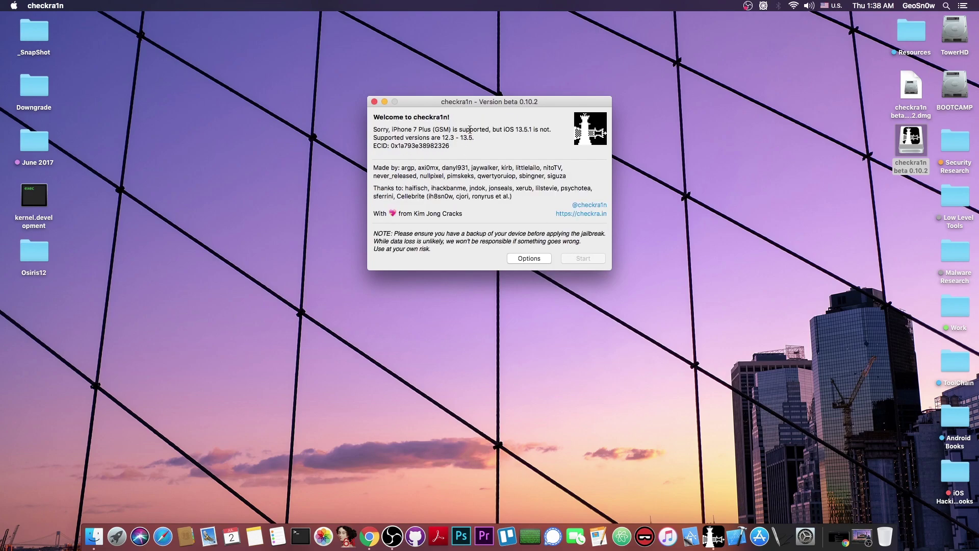
{"action": "left_click_drag", "start_coordinate": [503, 129], "coordinate": [554, 130]}
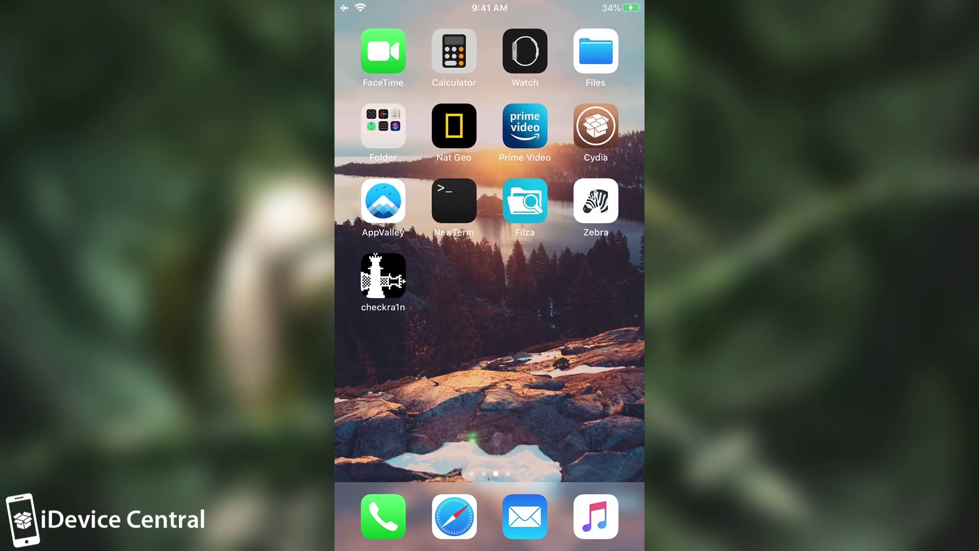
Open the checkra1n Loader, check the Cydia entry but cancel reinstalling, and return home
{"action": "left_click", "coordinate": [383, 275]}
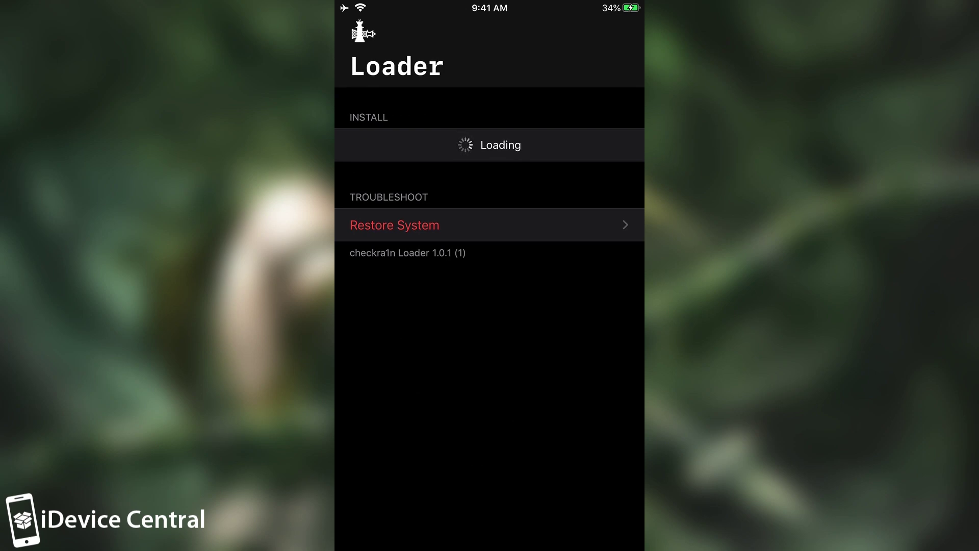
{"action": "left_click", "coordinate": [490, 145]}
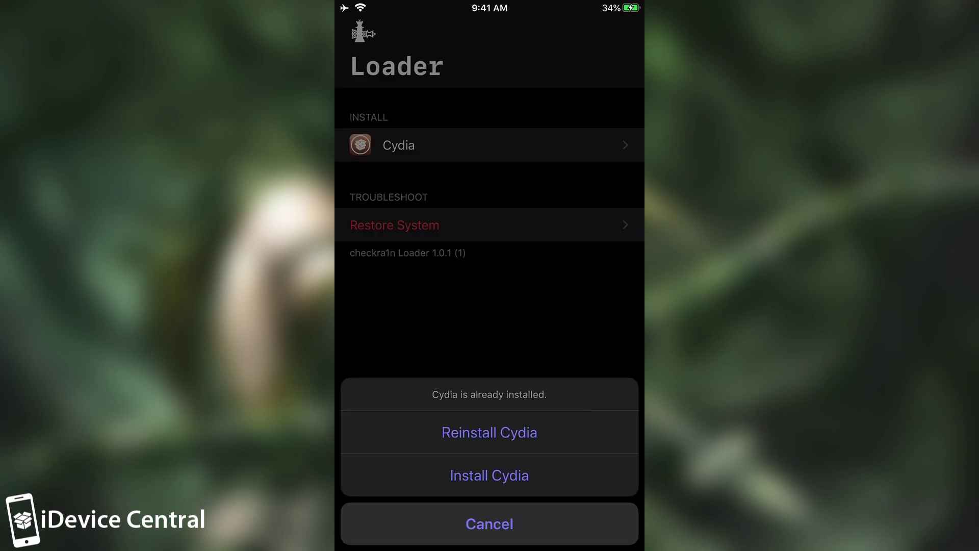
{"action": "left_click", "coordinate": [489, 525]}
{"action": "key", "text": "super"}
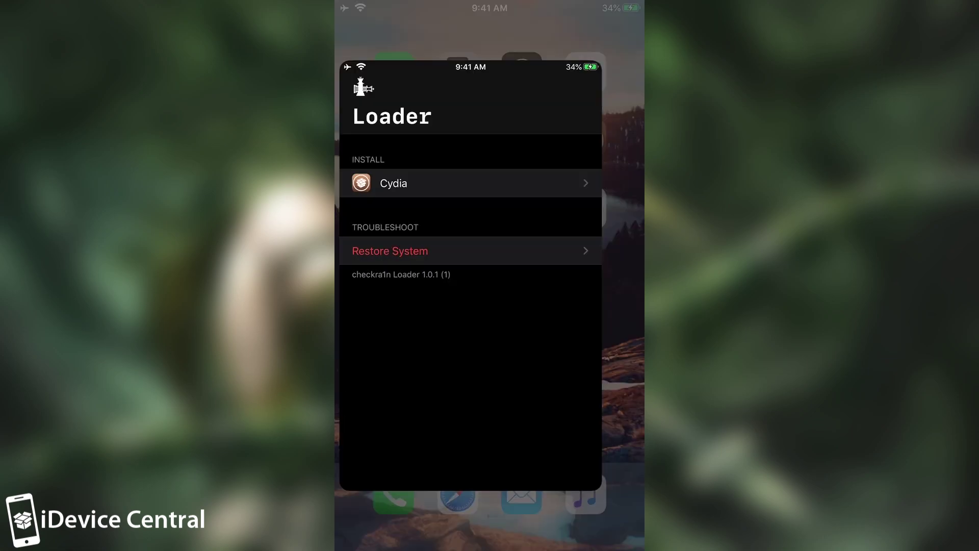
{"action": "left_click", "coordinate": [595, 126]}
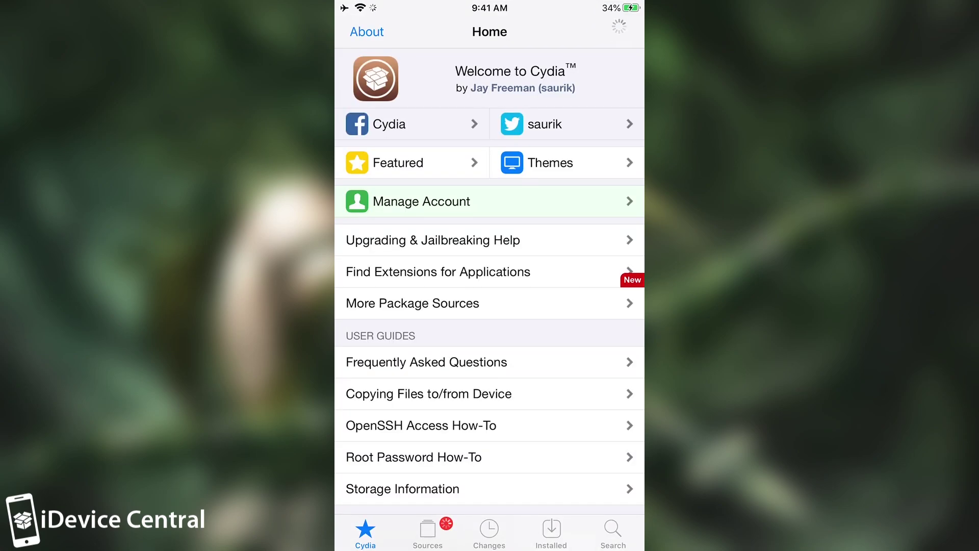
{"action": "scroll", "coordinate": [490, 285], "scroll_direction": "down", "scroll_amount": 5}
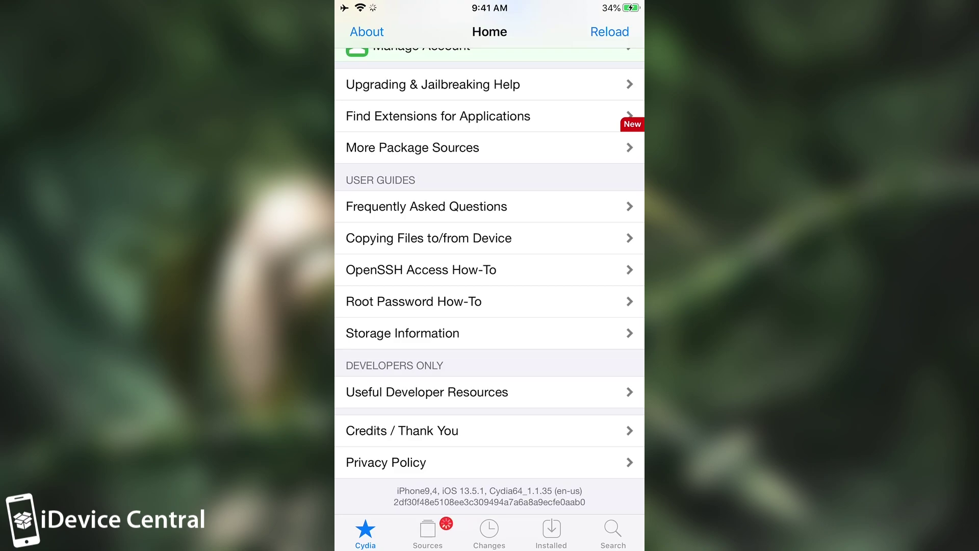
{"action": "key", "text": "super"}
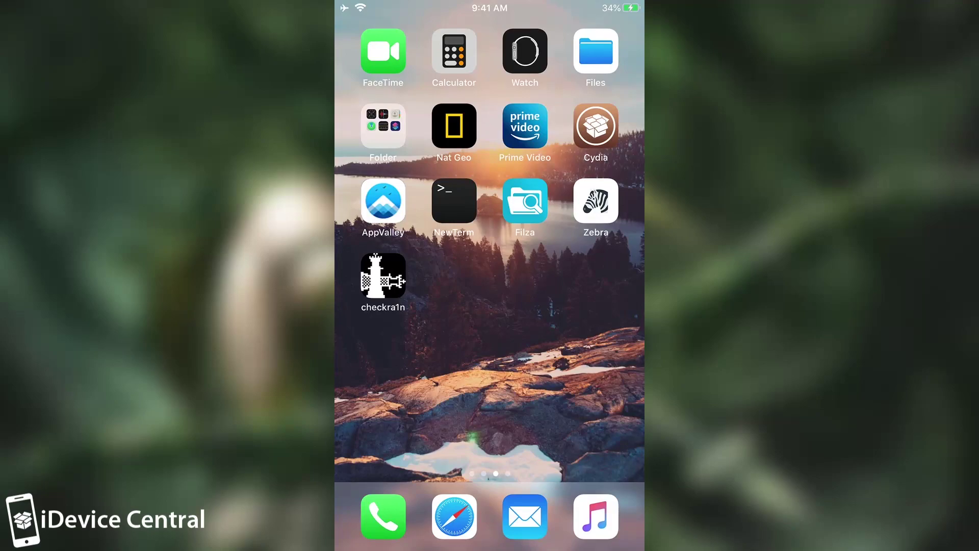
Swipe across home screen pages to land on the one with Messages, Calendar and Photos
{"action": "scroll", "coordinate": [489, 240], "scroll_direction": "left", "scroll_amount": 5}
{"action": "scroll", "coordinate": [489, 240], "scroll_direction": "right", "scroll_amount": 5}
{"action": "scroll", "coordinate": [489, 239], "scroll_direction": "left", "scroll_amount": 5}
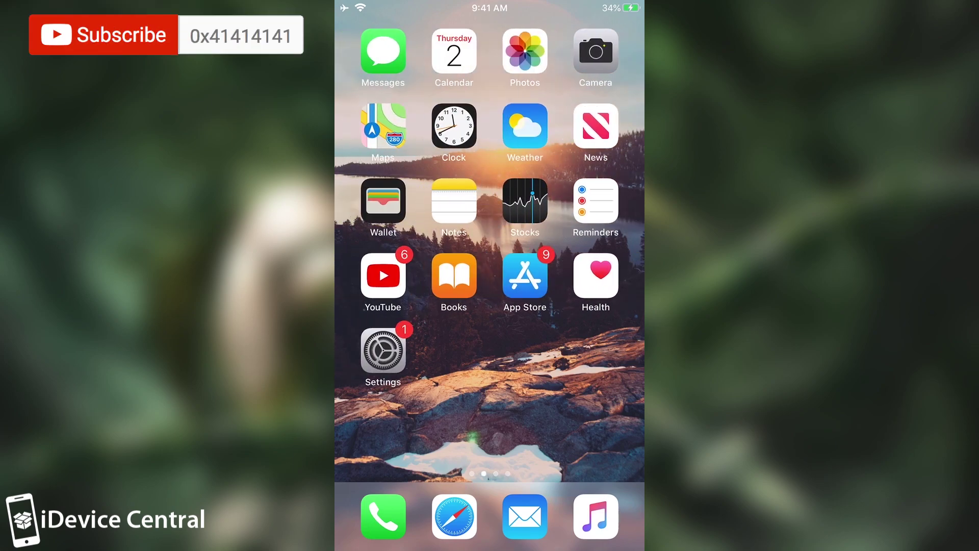